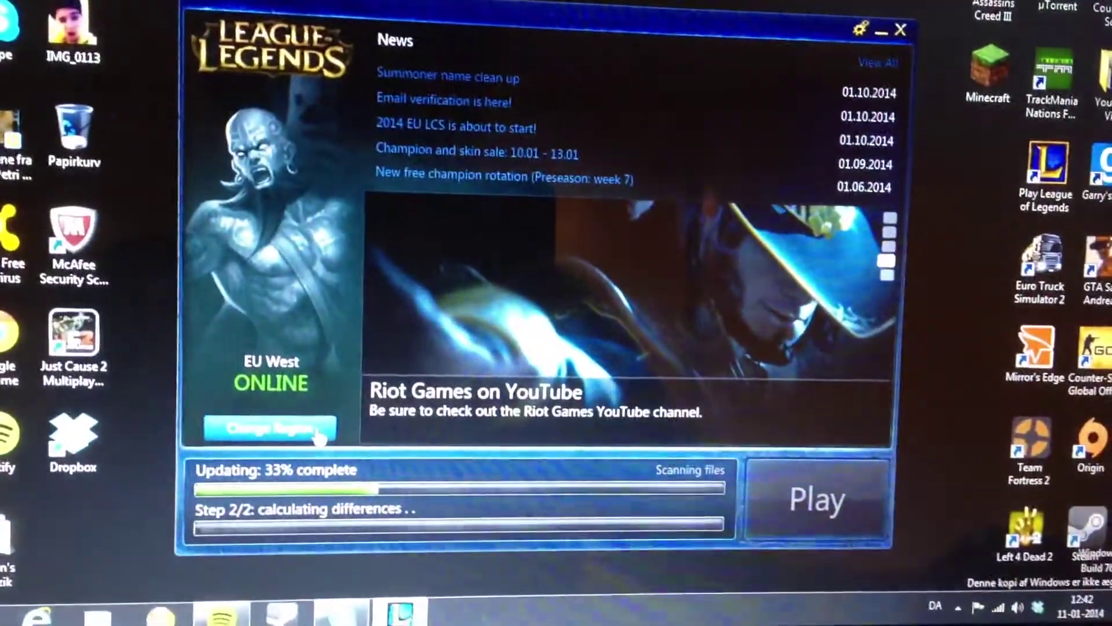
# - Reach the region list in the launcher's regional settings
pyautogui.click(310, 437)
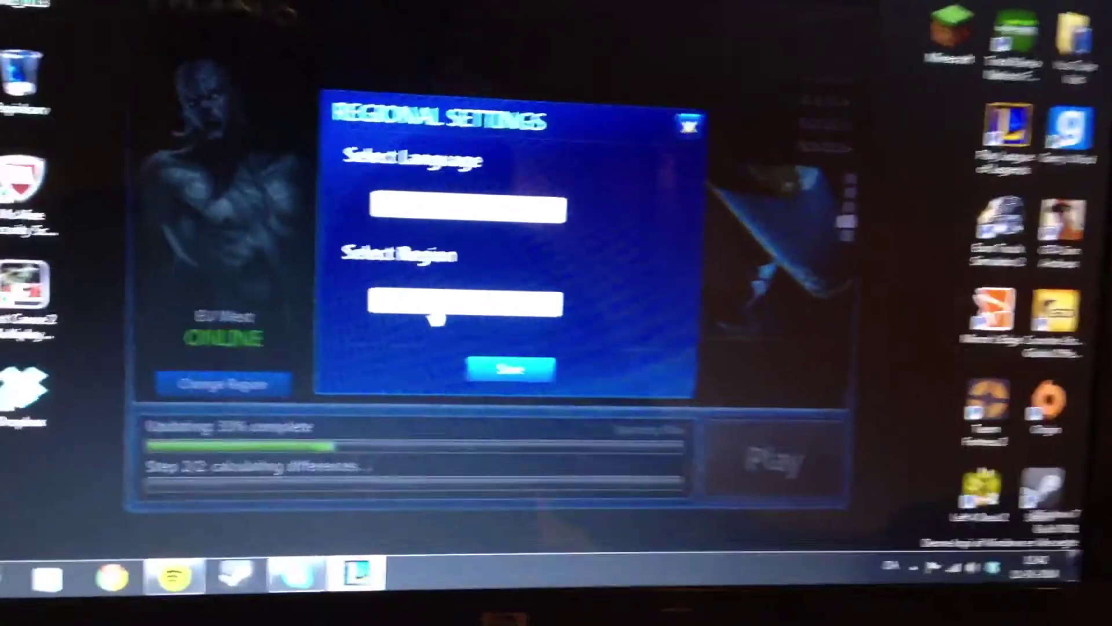
pyautogui.click(485, 358)
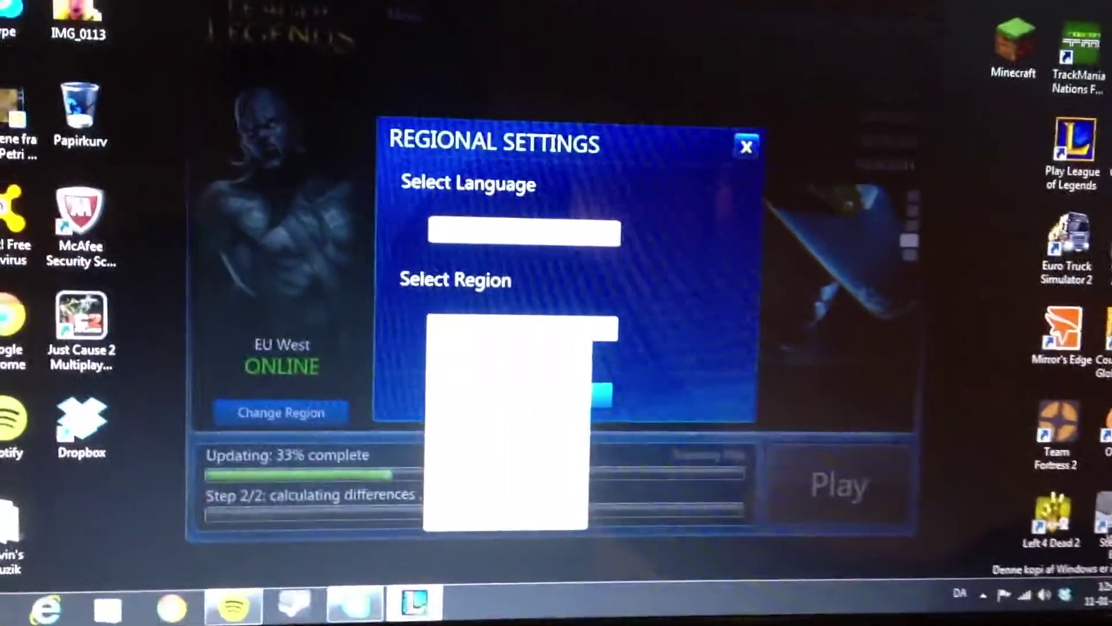